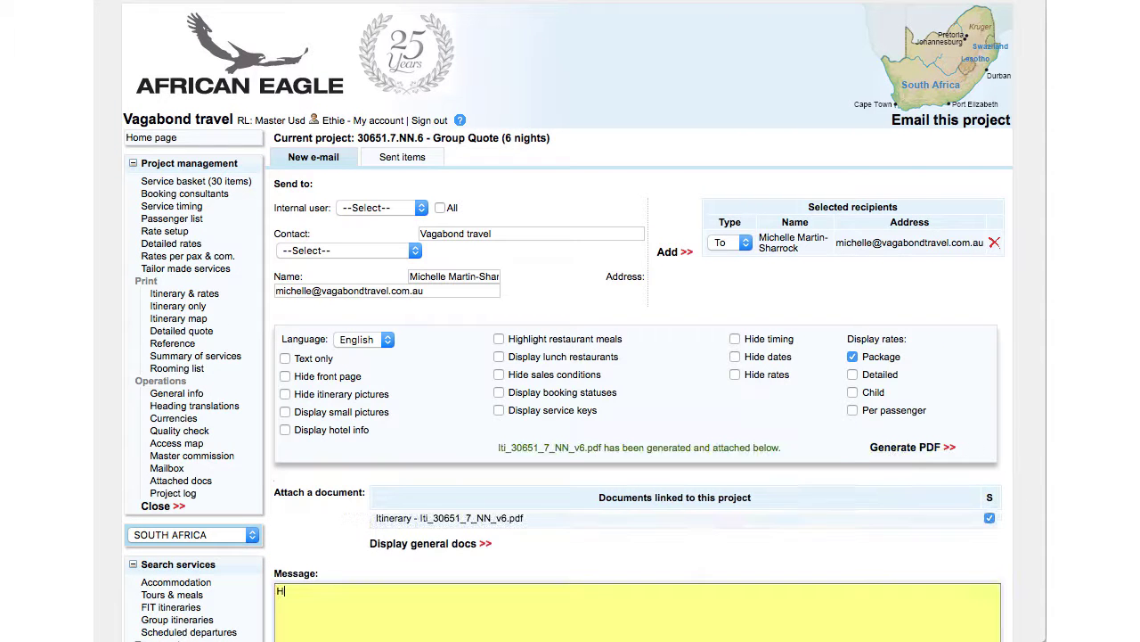
Step: Write the e-mail message as "Hello", "Please find attached my proposal" and "Regards", separated by blank lines
text(ello)
key(Return)
key(Return)
text(Please find attached my proposal)
key(Return)
key(Return)
text(Regards)
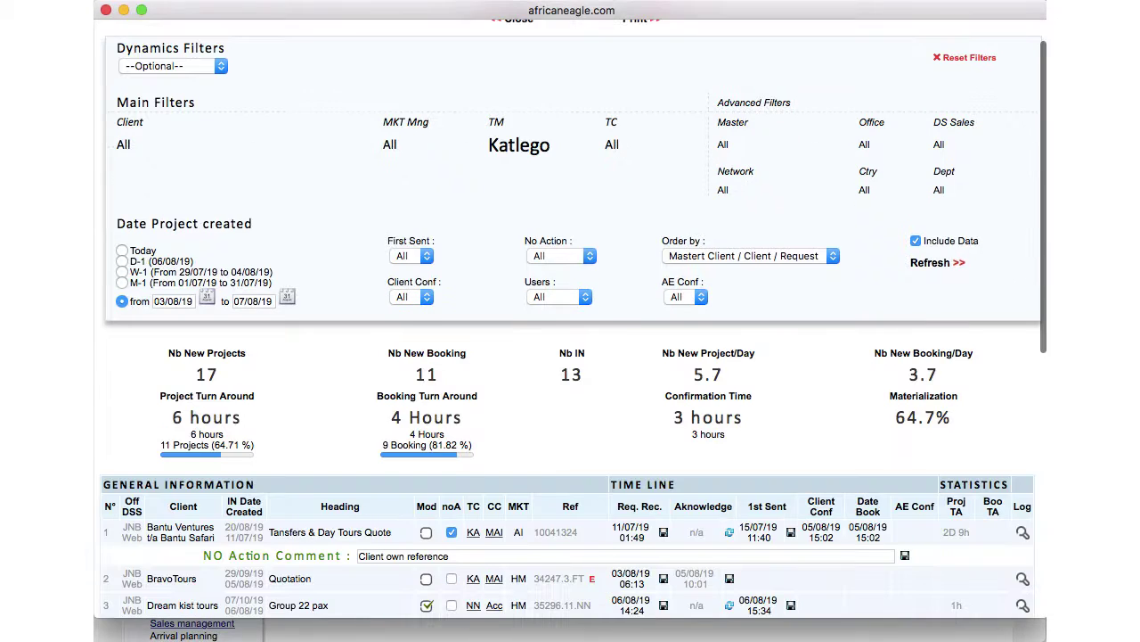
Step: Look through the project follow-up report, and review the quality check of the Sol Paradis Co., Ltd booking request
scroll(570, 357, down, 5)
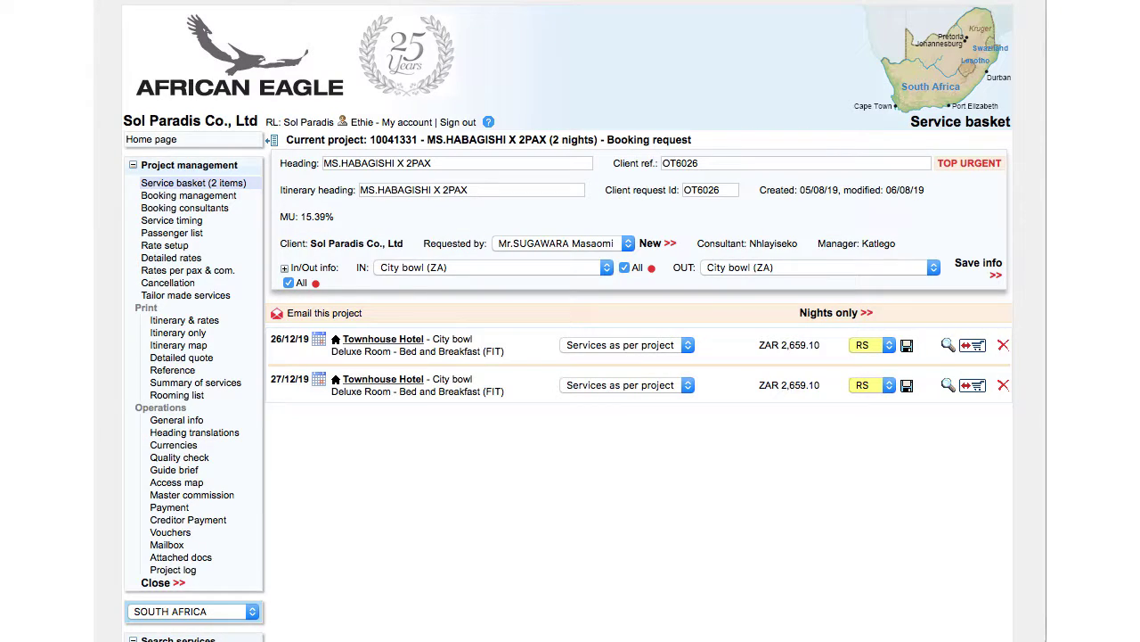
click(182, 458)
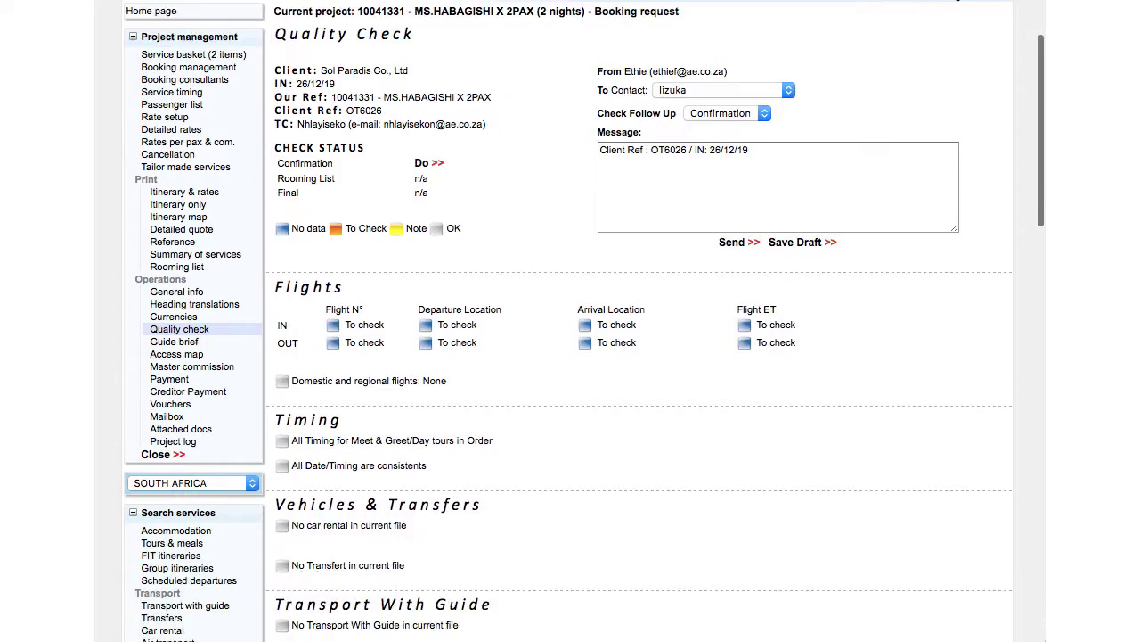
scroll(570, 321, down, 3)
scroll(570, 321, up, 5)
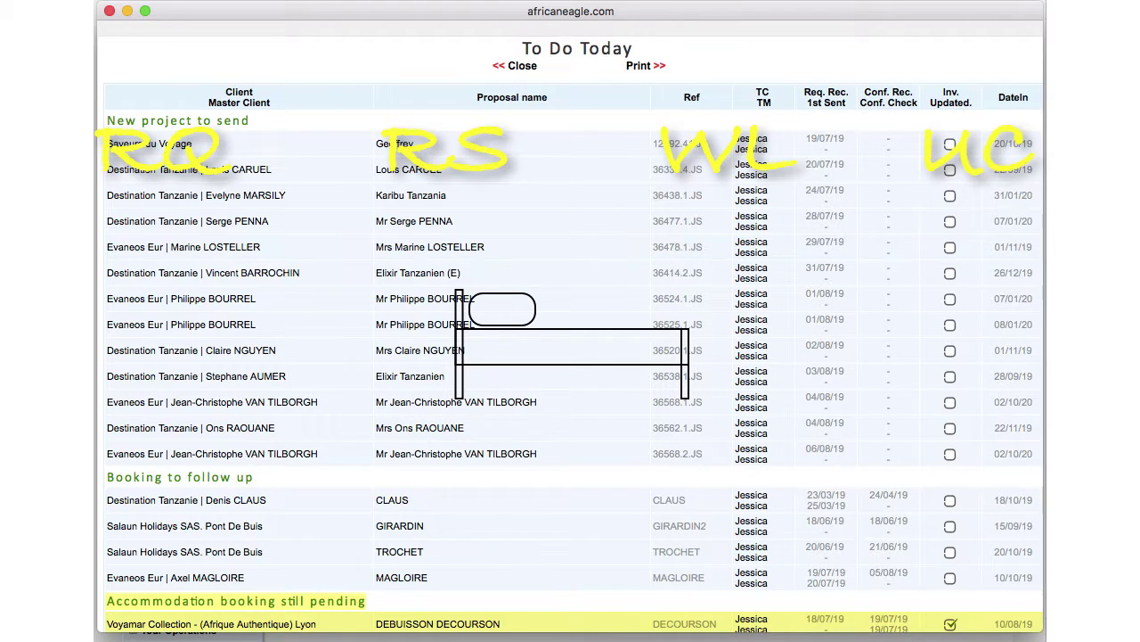
Step: Open the Voyamar Collection project listed under Accommodation booking still pending and look through the booked services
click(679, 622)
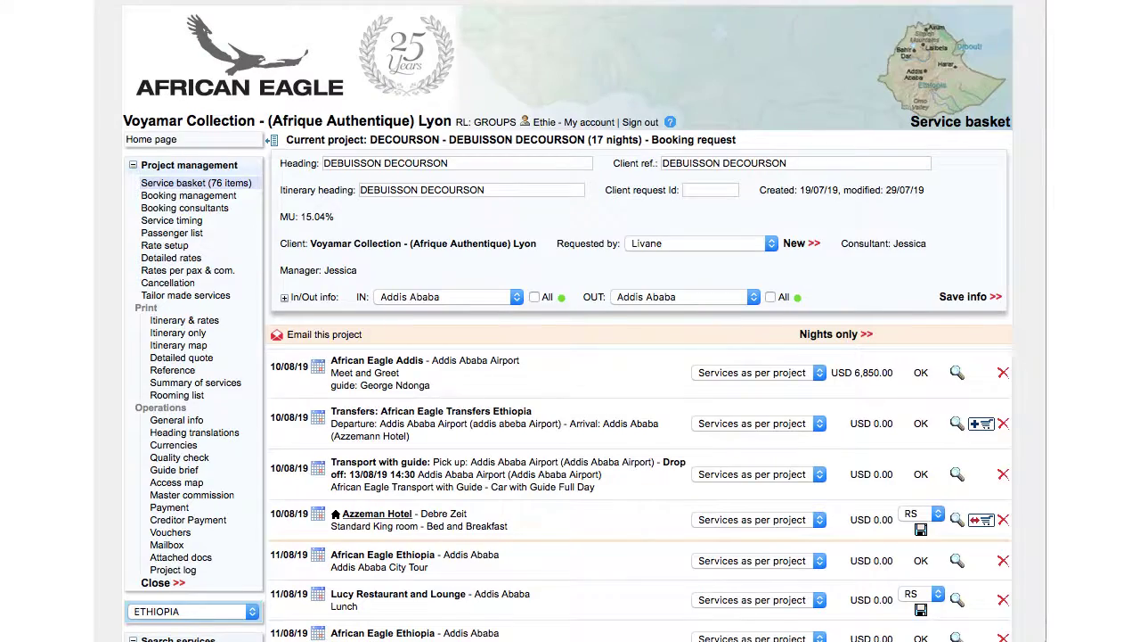
scroll(584, 357, down, 10)
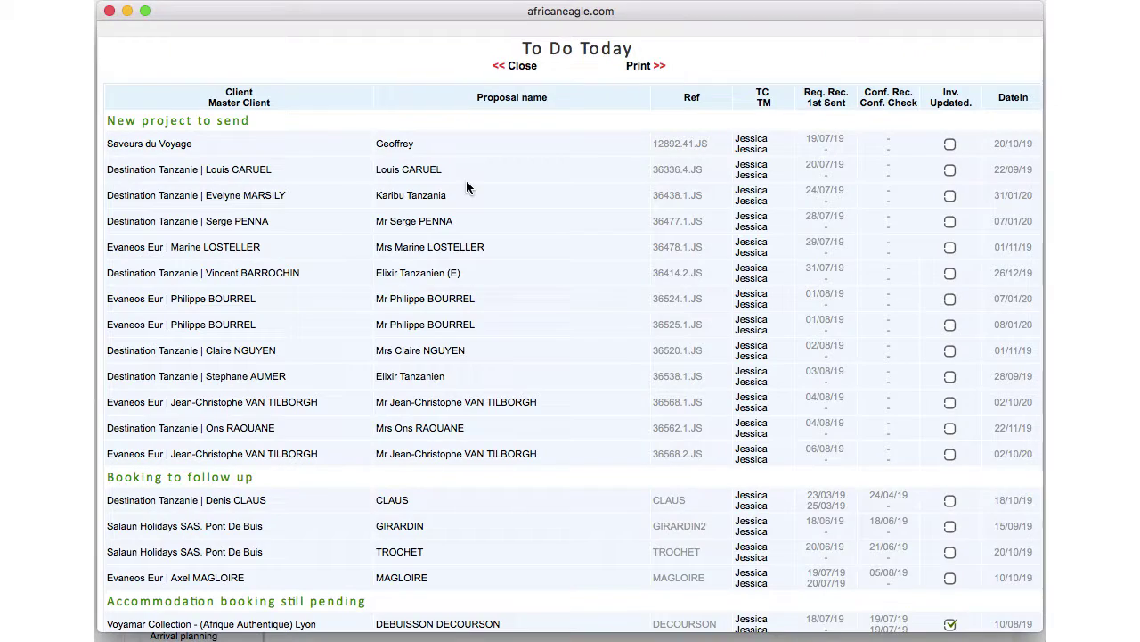
Step: Open the Blue World Journeys project from the Rooming list check to do section and examine its quality check
scroll(466, 180, down, 3)
scroll(570, 325, down, 1)
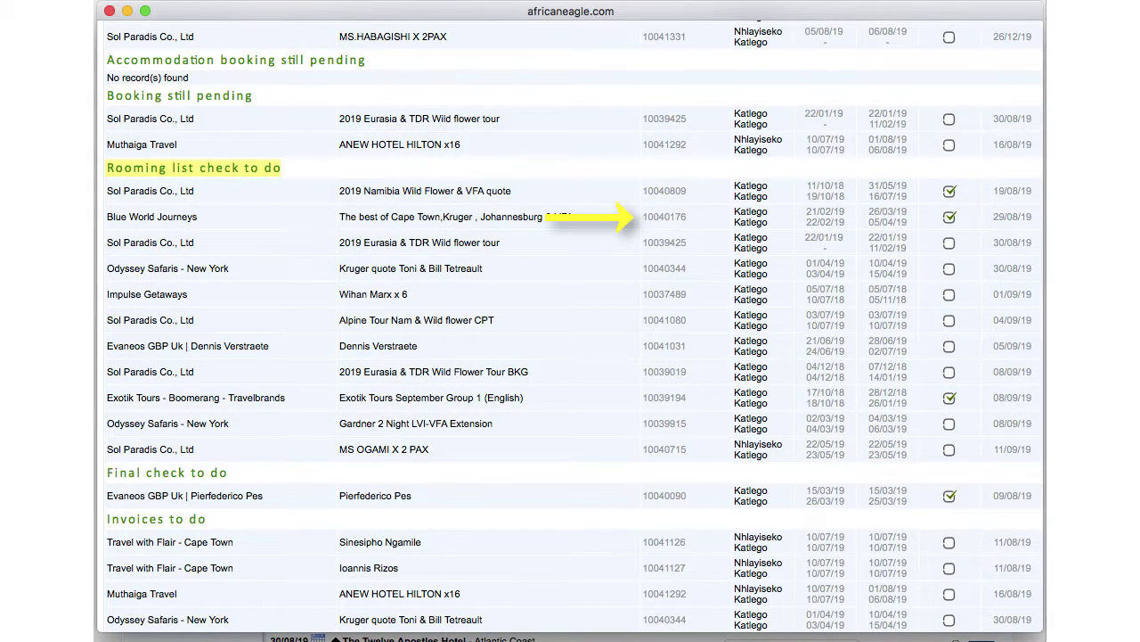
click(665, 216)
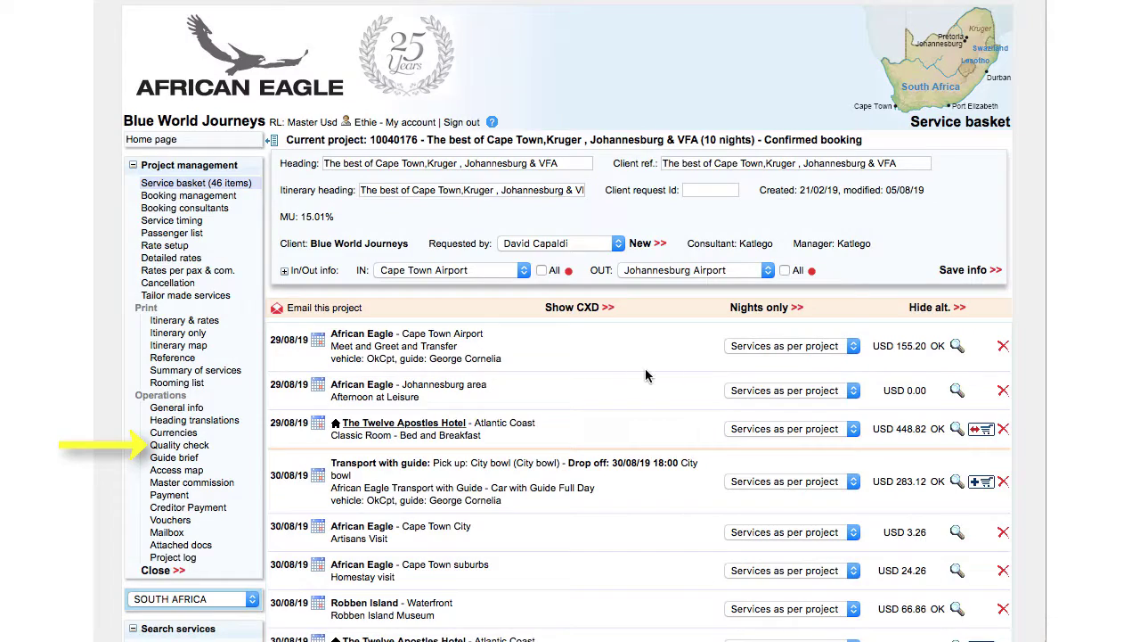
click(178, 440)
scroll(570, 357, down, 5)
scroll(116, 472, down, 6)
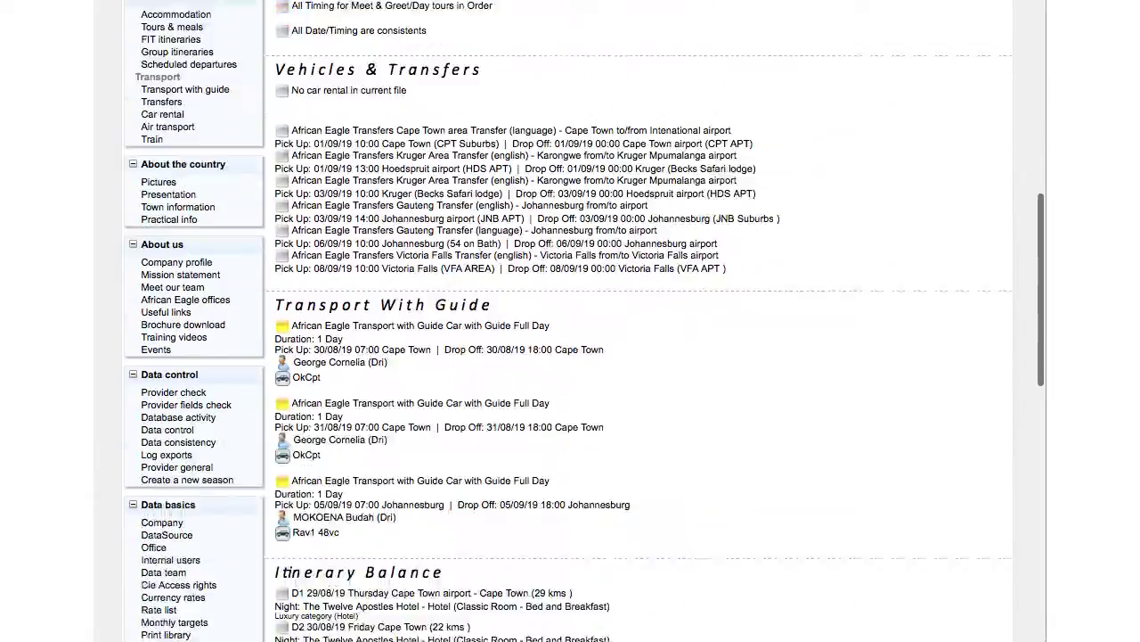
scroll(116, 472, up, 11)
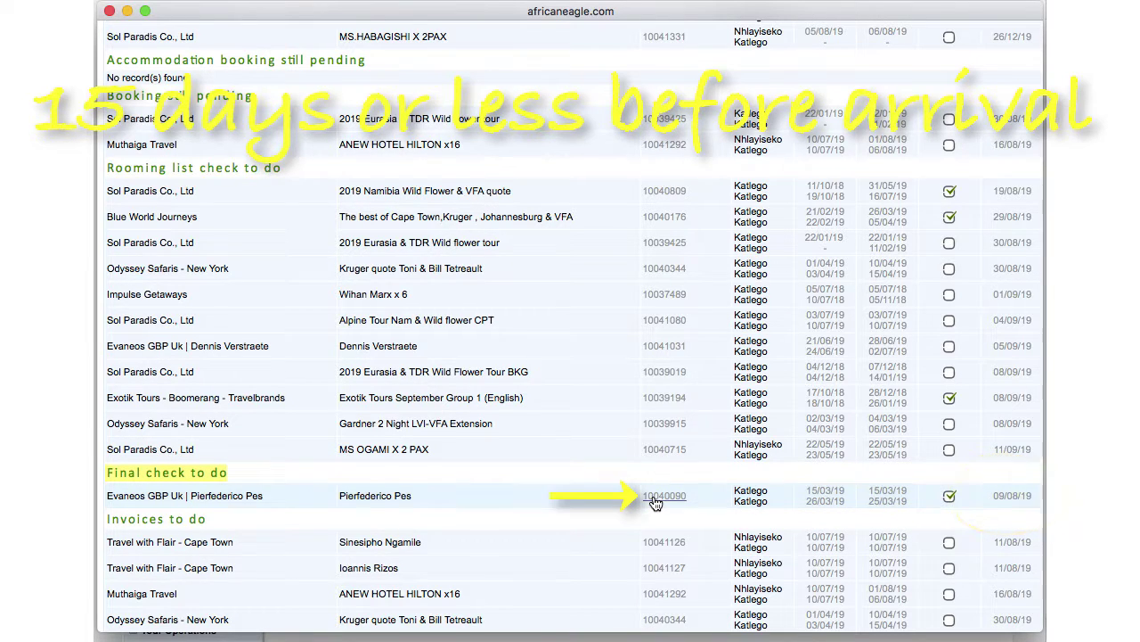
Step: Open the Evaneos GBP Uk project listed under Final check to do and review it
click(655, 496)
scroll(352, 374, down, 1)
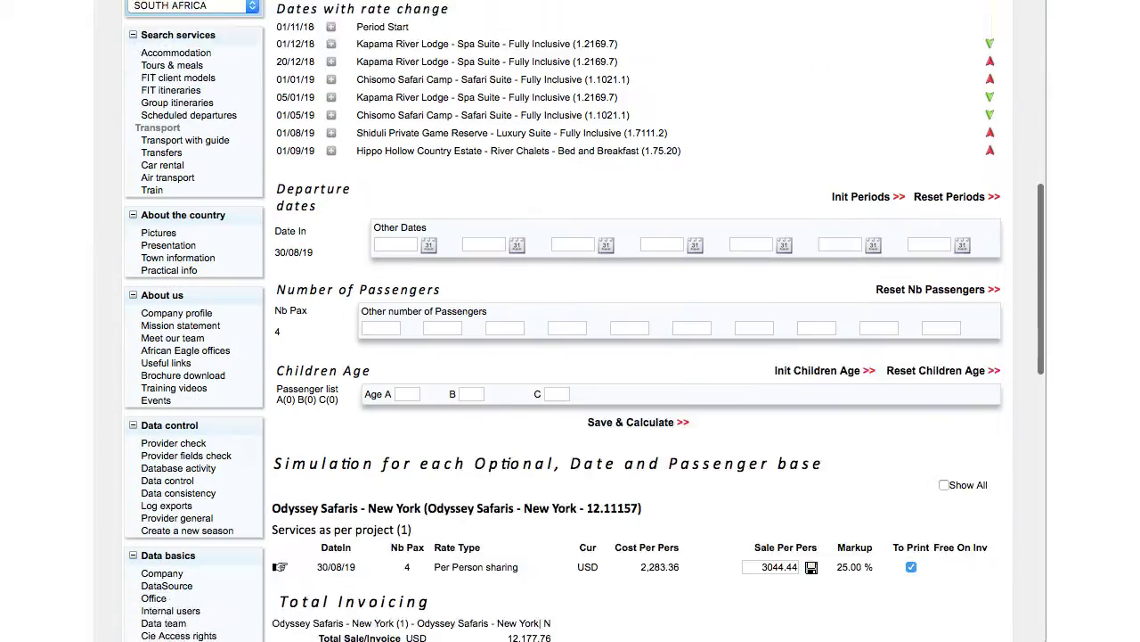
Step: Review the rate setup of the Odyssey Safaris - New York confirmed booking and create its invoice from the payment recap
scroll(637, 357, down, 1)
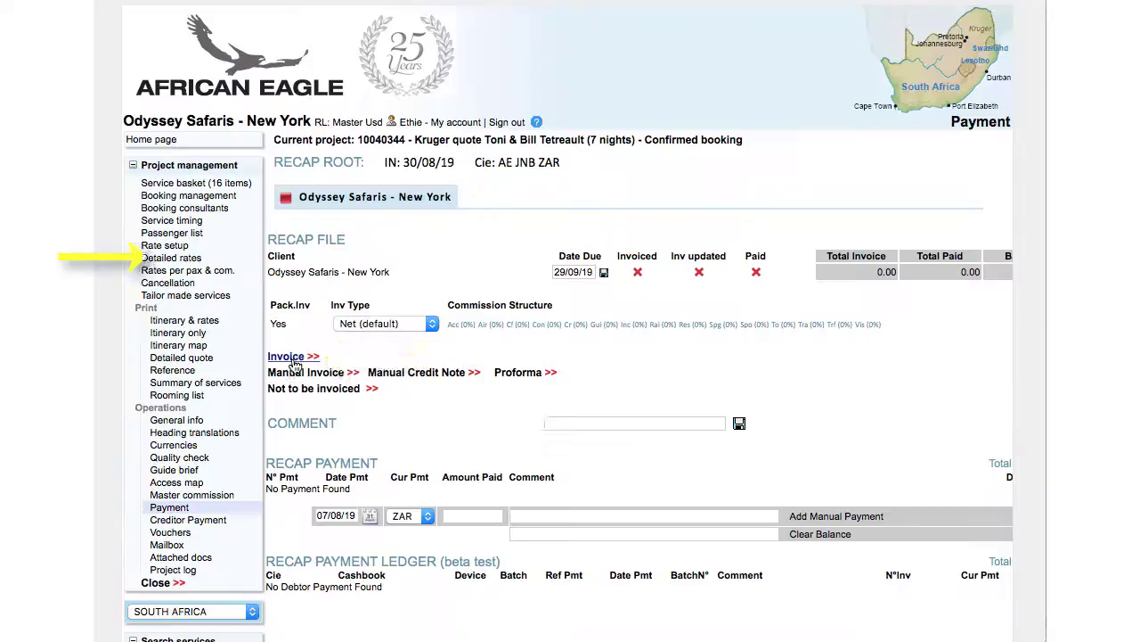
click(293, 357)
scroll(775, 498, down, 3)
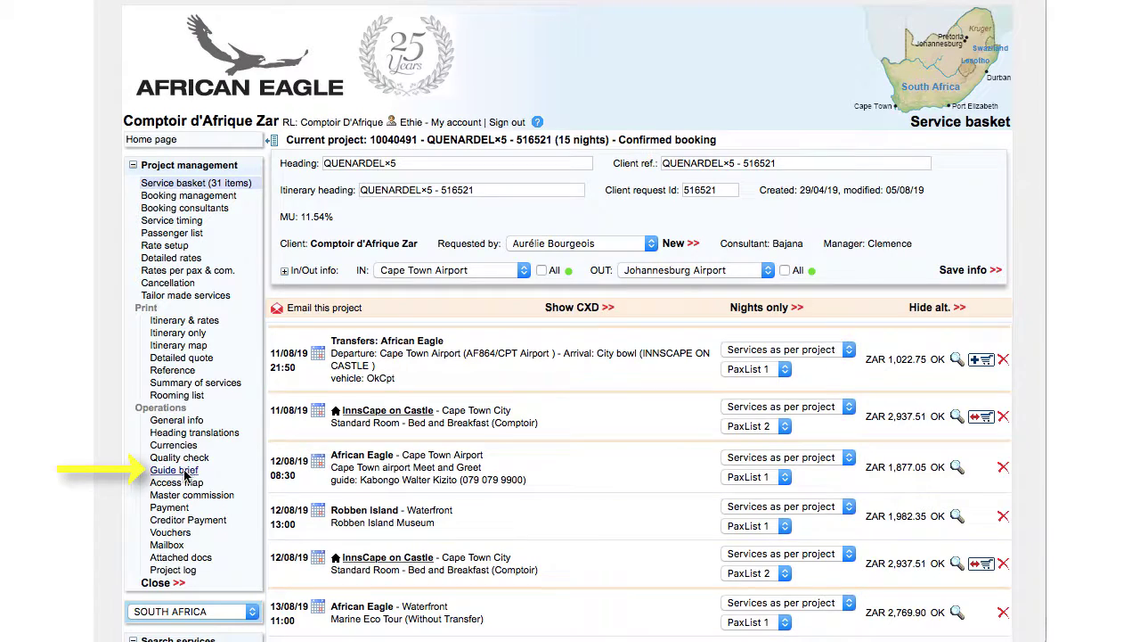
Step: Open the guide brief of the Comptoir d'Afrique Zar booking and mark both guide entries as IsBriefDone
click(173, 469)
scroll(623, 357, down, 3)
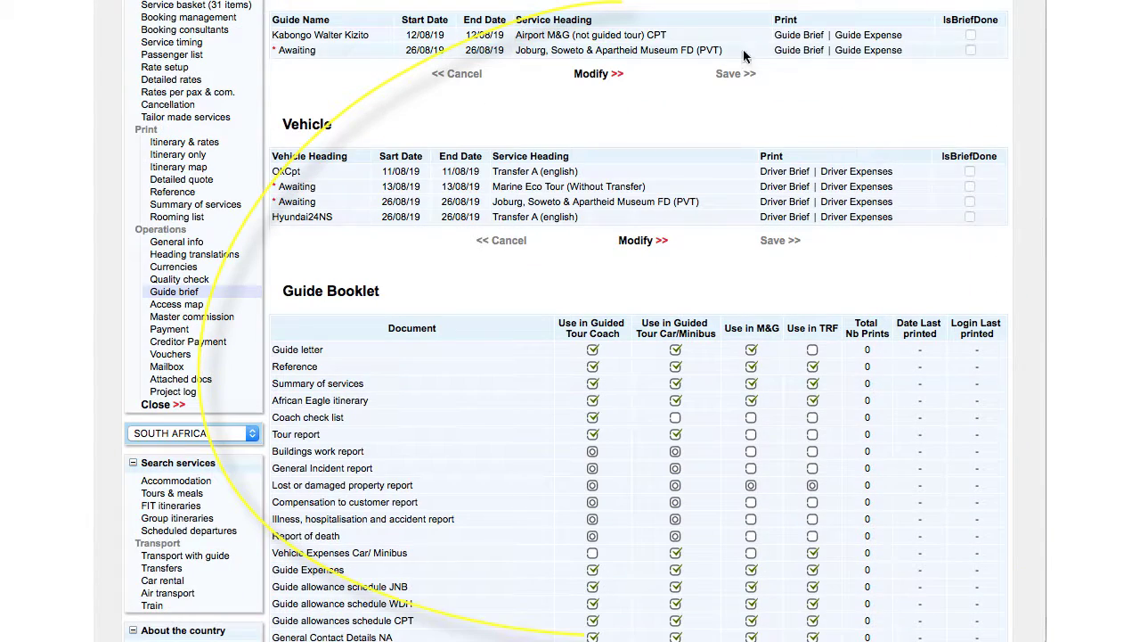
click(970, 35)
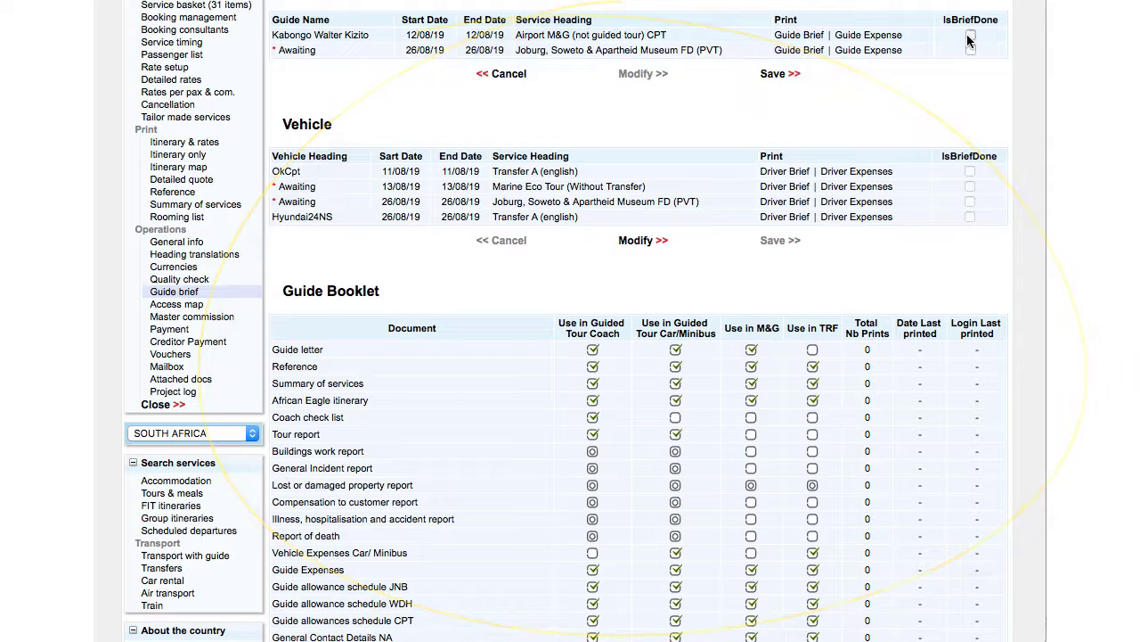
click(971, 50)
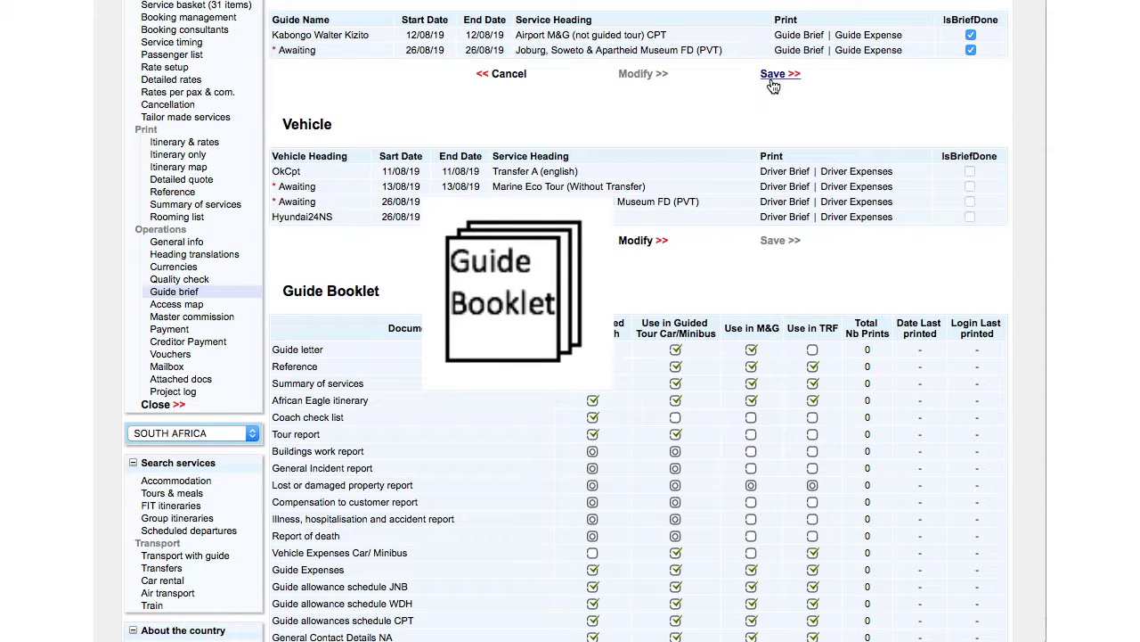
Step: Make the vehicle list editable and mark OkCpt and the two awaiting vehicles as IsBriefDone
click(655, 240)
click(971, 172)
click(971, 186)
click(971, 202)
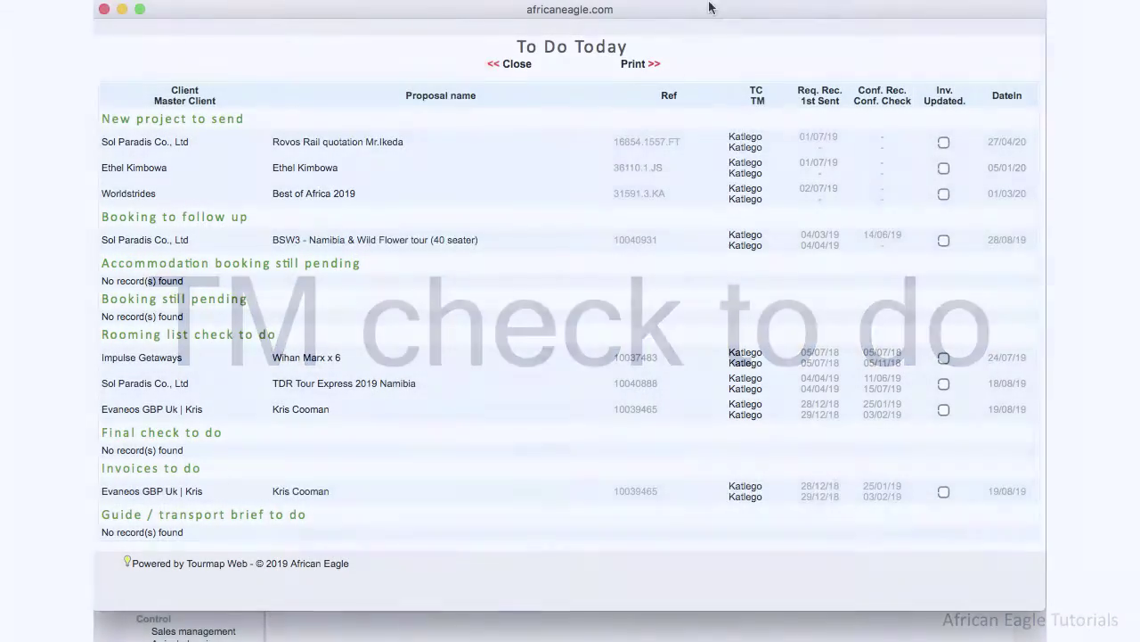
Step: Look through the To Do Today list down to the projects under TM check to do
click(104, 10)
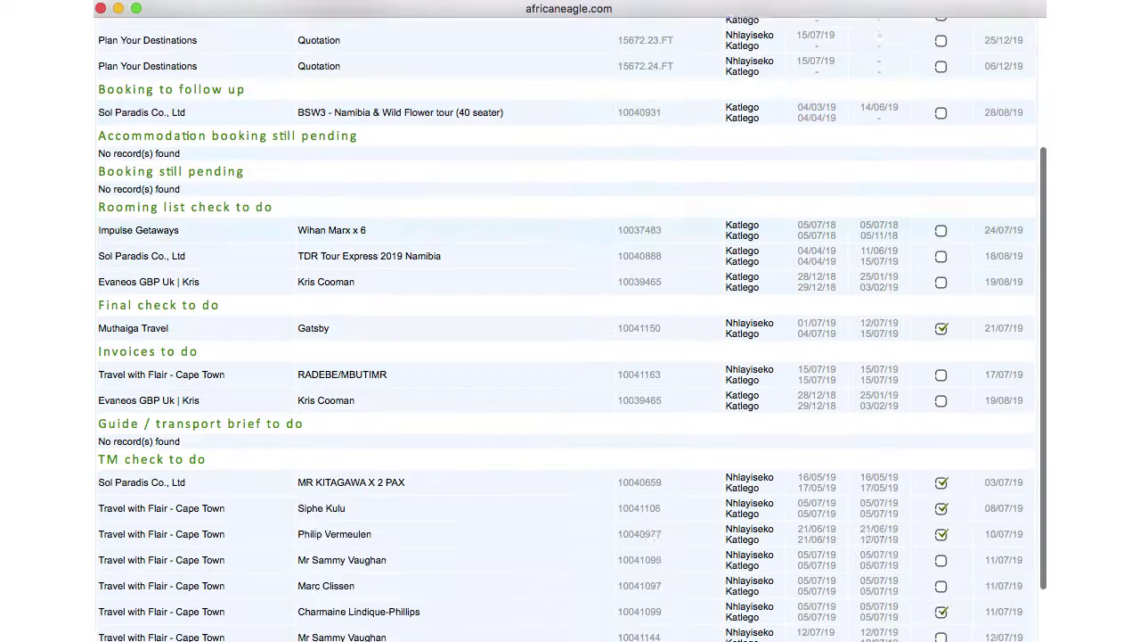
scroll(570, 321, down, 2)
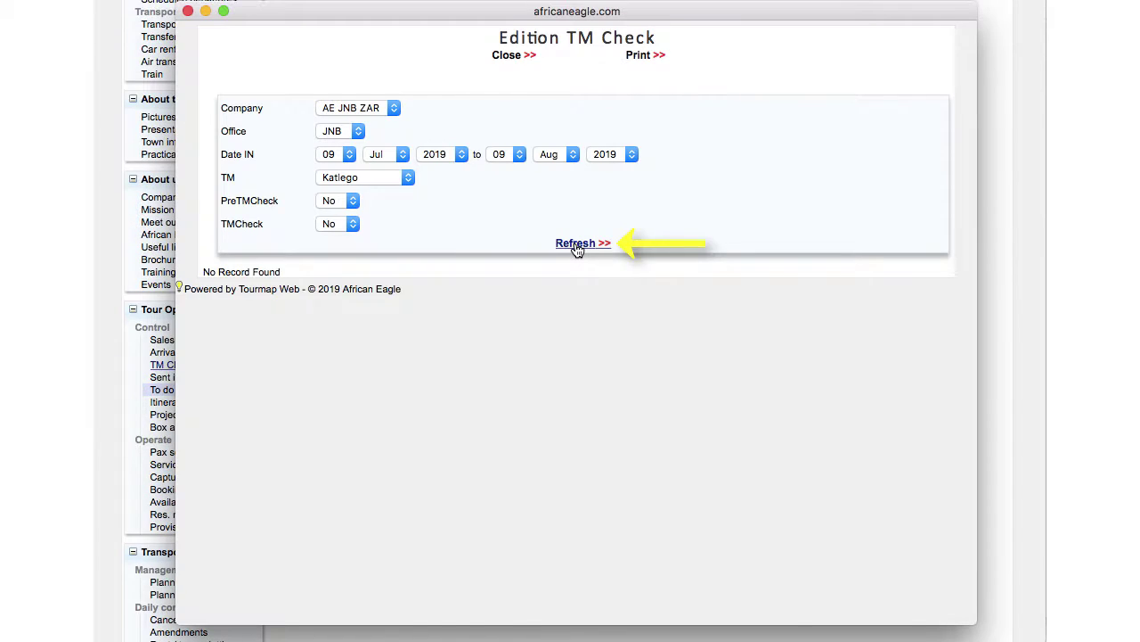
Step: Refresh the Edition TM Check report for AE JNB ZAR, office JNB, Date IN 09 Jul to 09 Aug 2019, and look through the listed projects
click(578, 247)
scroll(578, 356, down, 4)
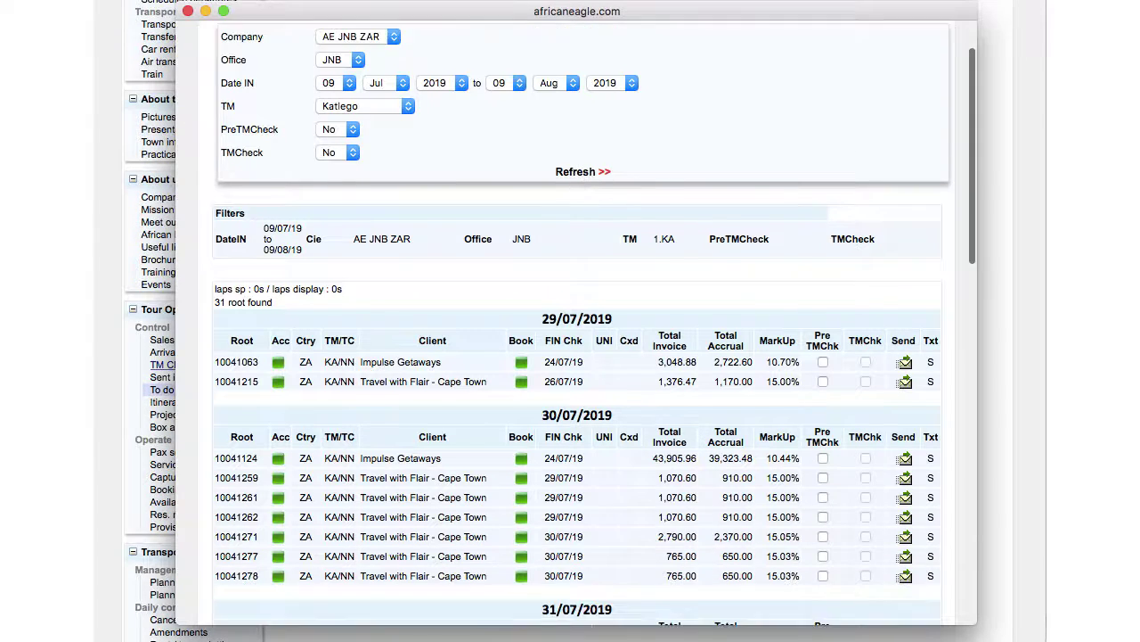